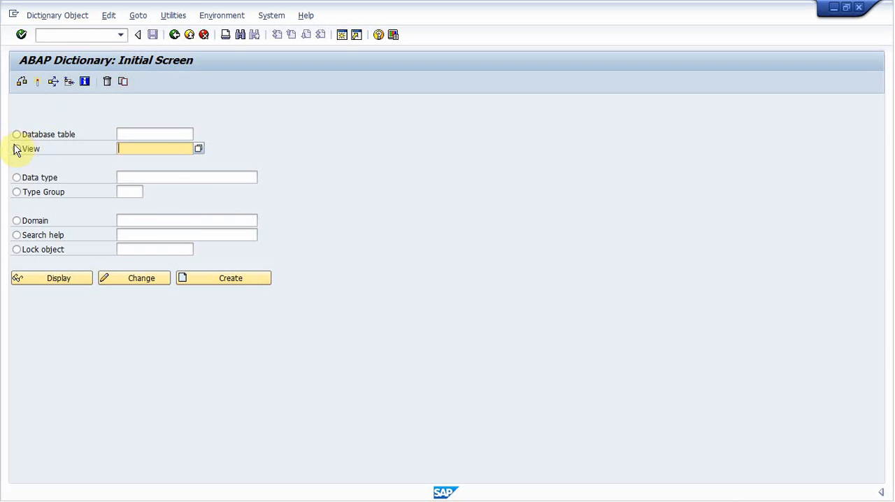
Create a projection view named zpj_test in the ABAP Dictionary.
click(150, 151)
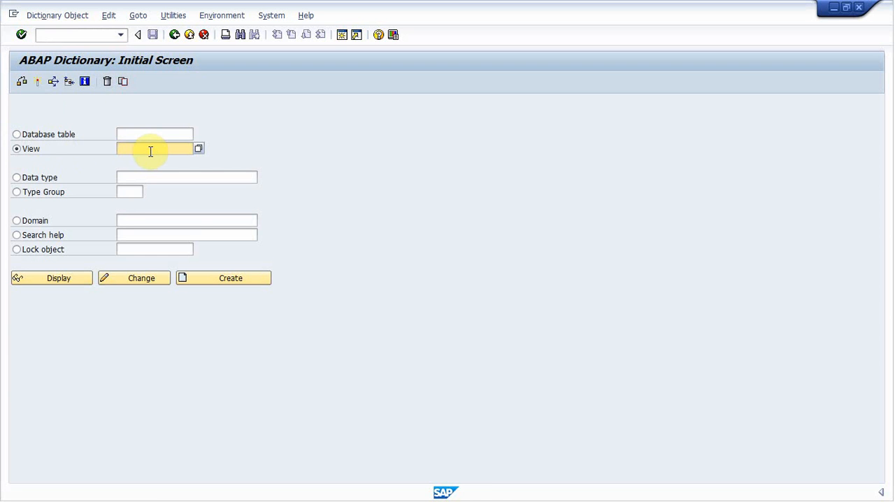
text(zp)
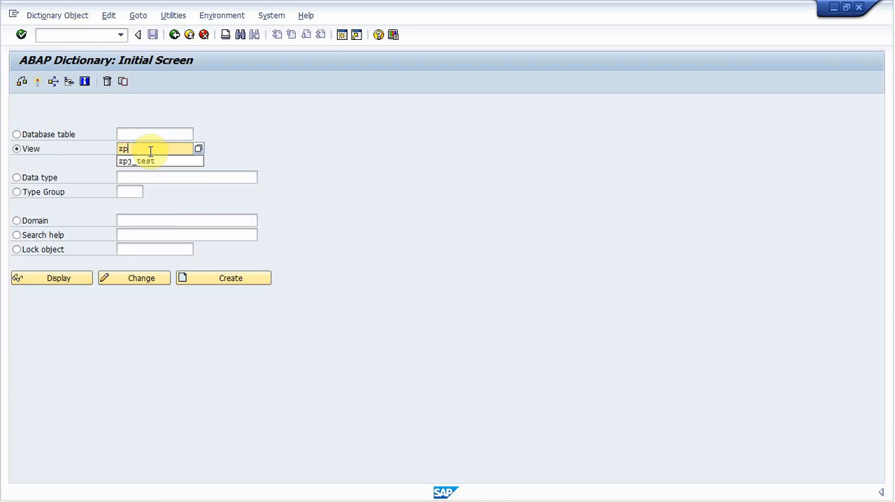
text(j_test)
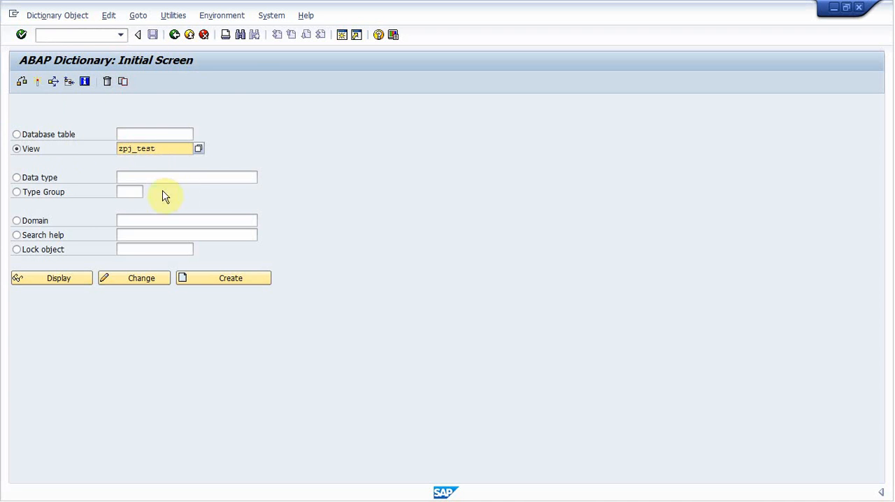
click(210, 283)
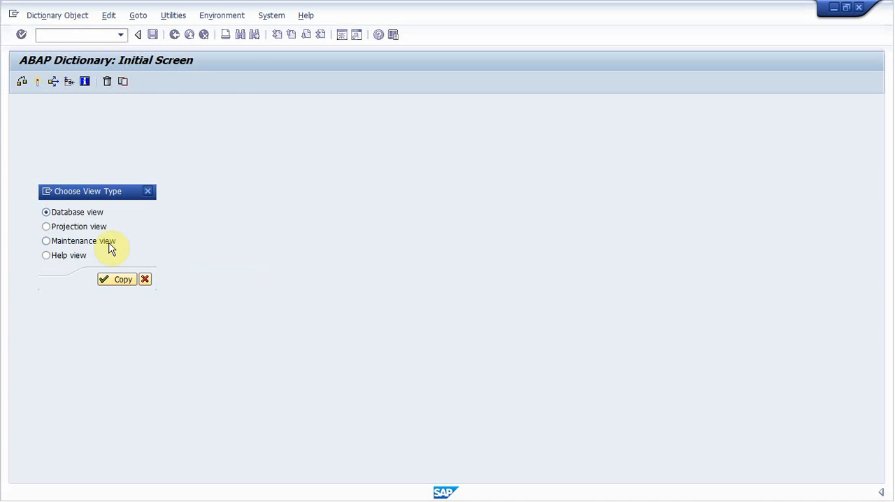
click(47, 227)
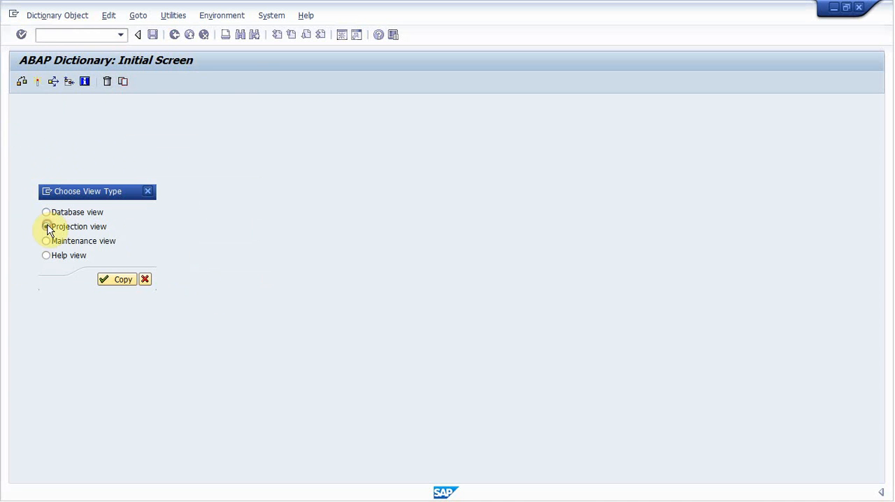
click(110, 279)
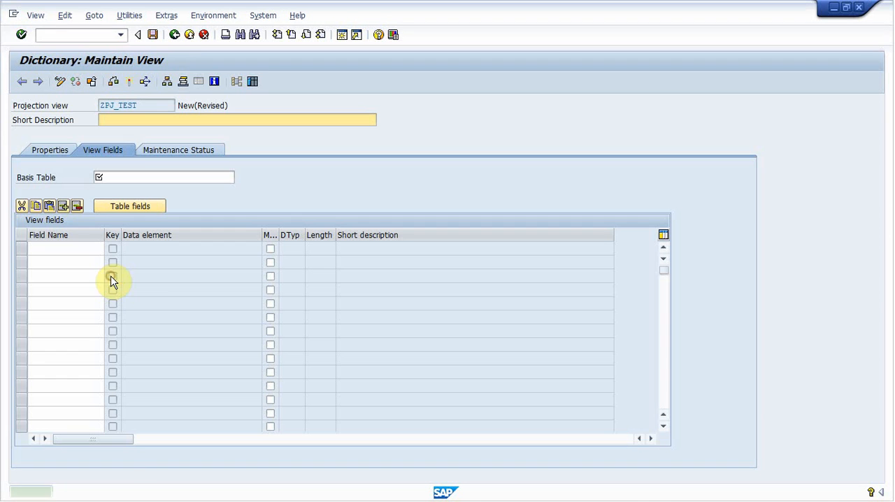
Enter "Projection View on Company Code table" as the view's short description.
click(125, 120)
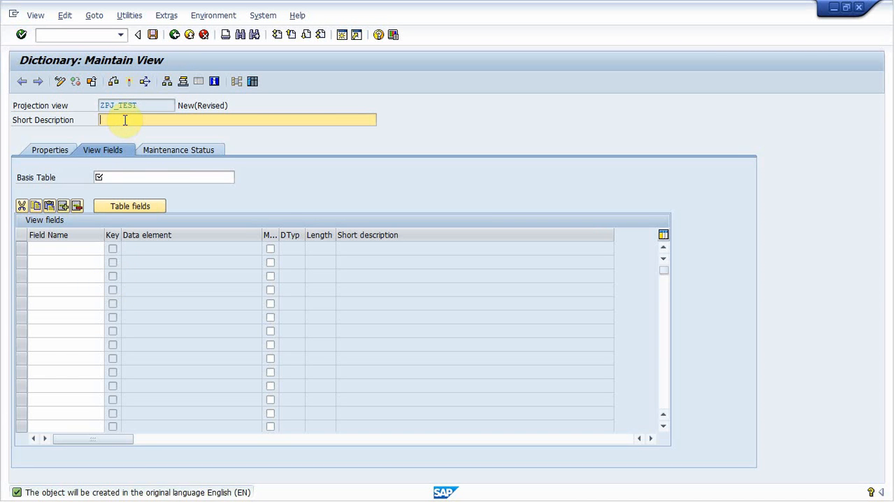
text(Projection View on CO mp)
key(BackSpace)
key(BackSpace)
key(BackSpace)
text(omp)
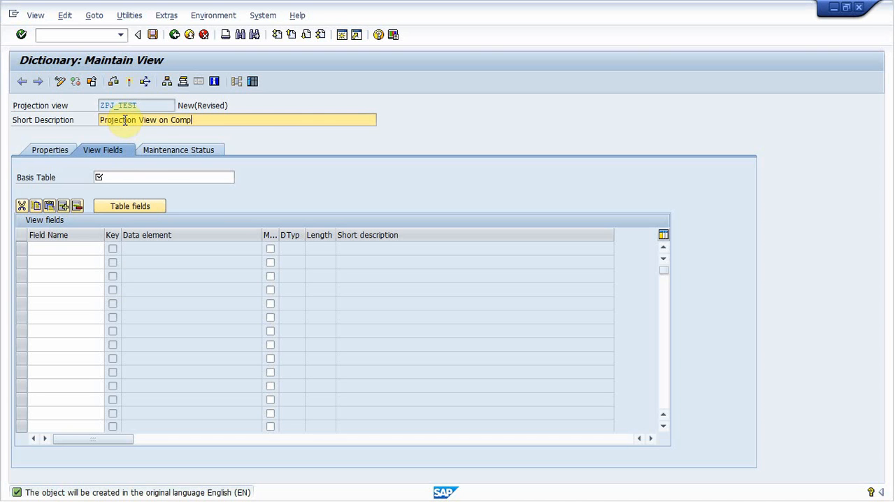
text(any Code table)
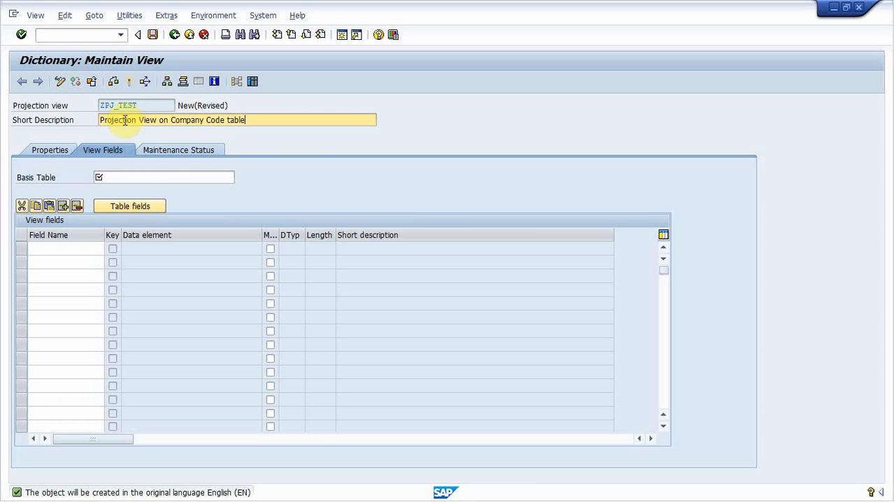
Set T001 as the basis table of the projection view.
click(114, 179)
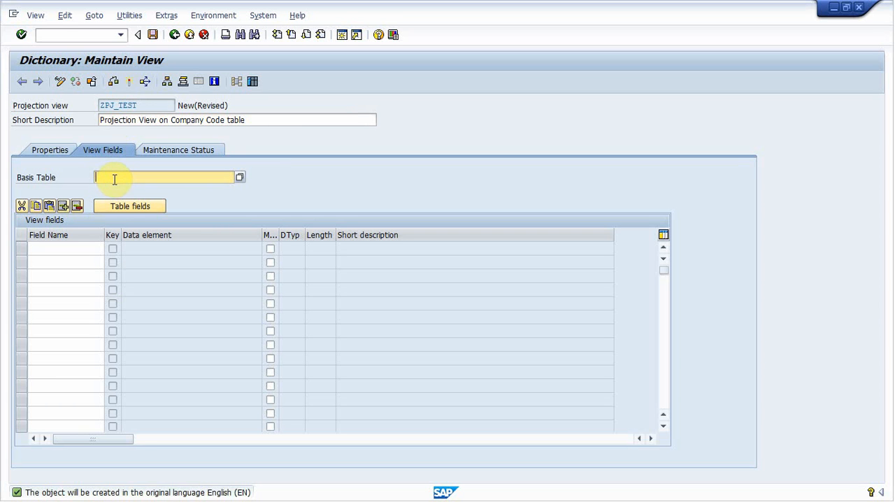
text(T001)
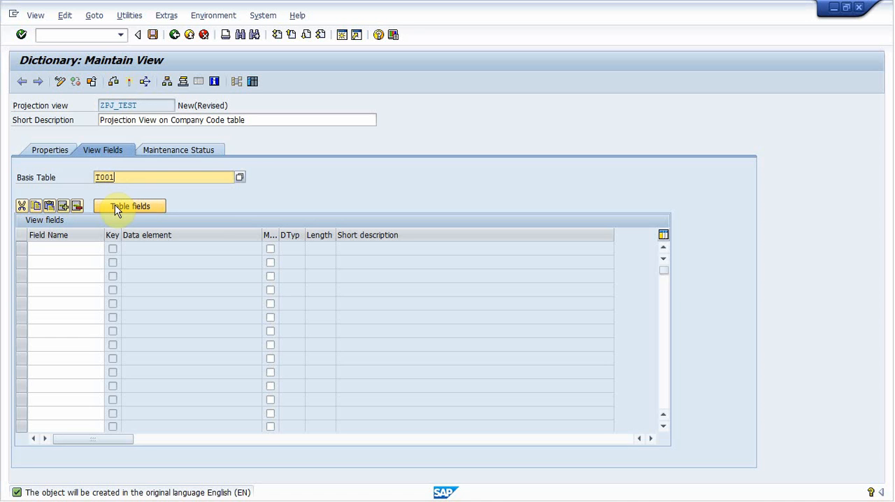
Add the table fields BUKRS, BUTXT, ORT01, ADRNR and STCEG from T001 to the view.
click(114, 205)
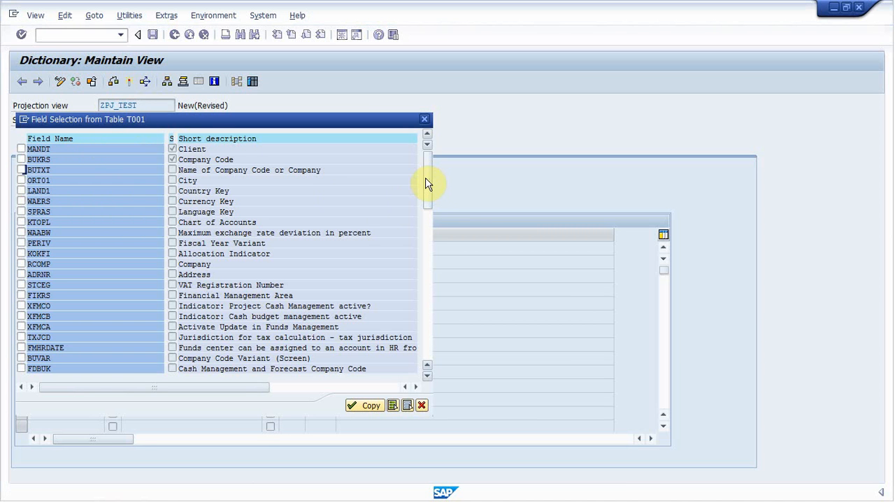
drag(429, 183, 429, 221)
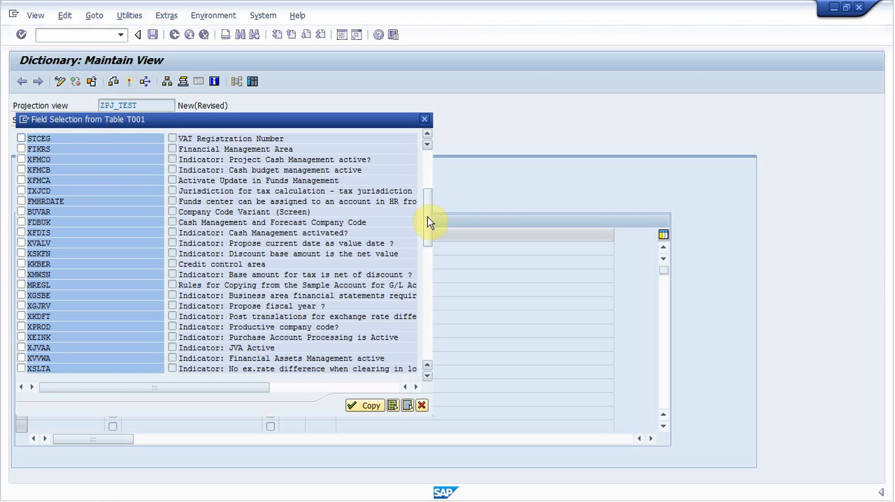
drag(428, 221, 430, 181)
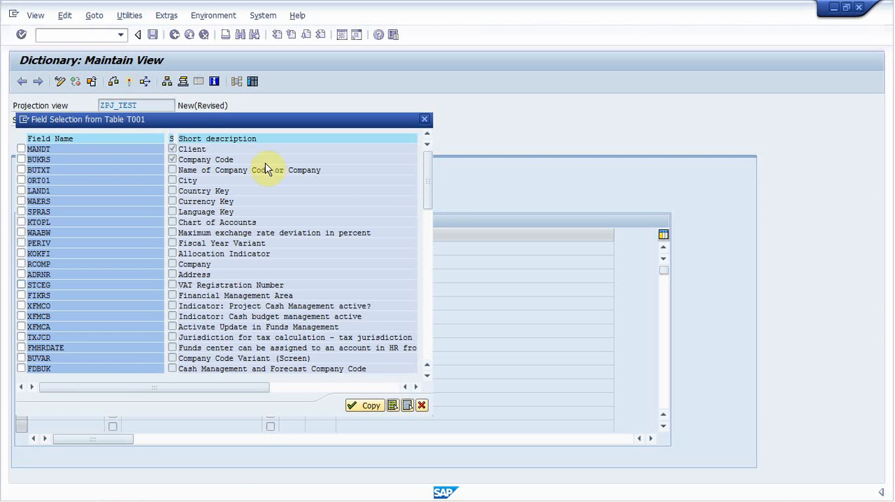
click(23, 160)
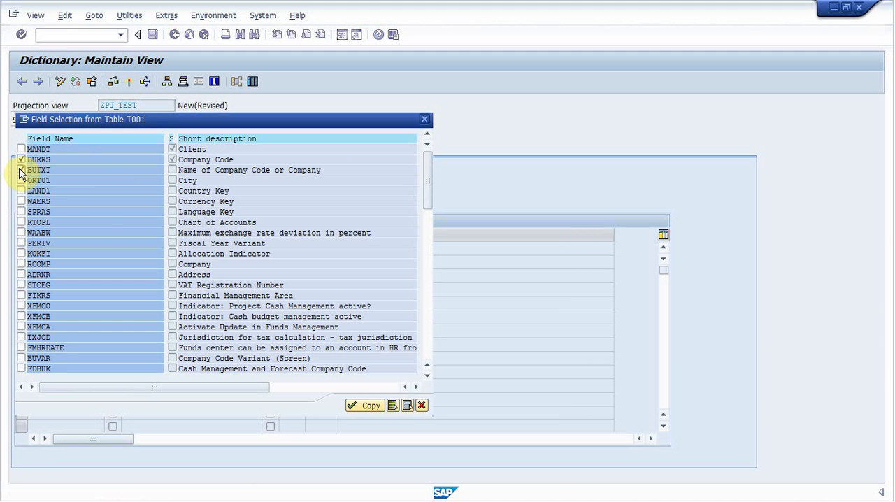
click(21, 170)
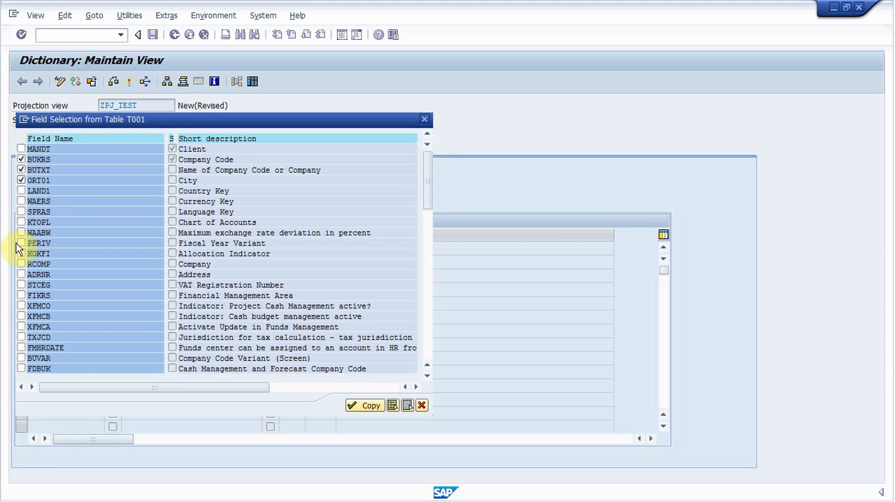
click(22, 284)
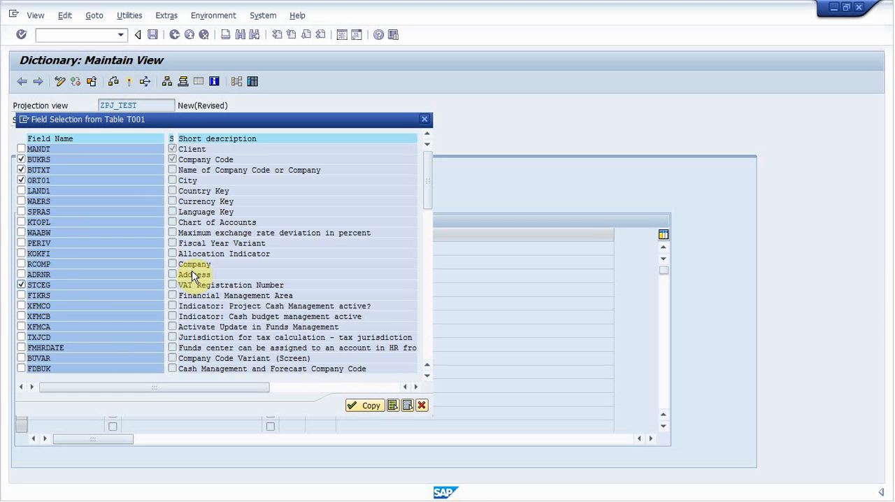
click(21, 275)
click(21, 284)
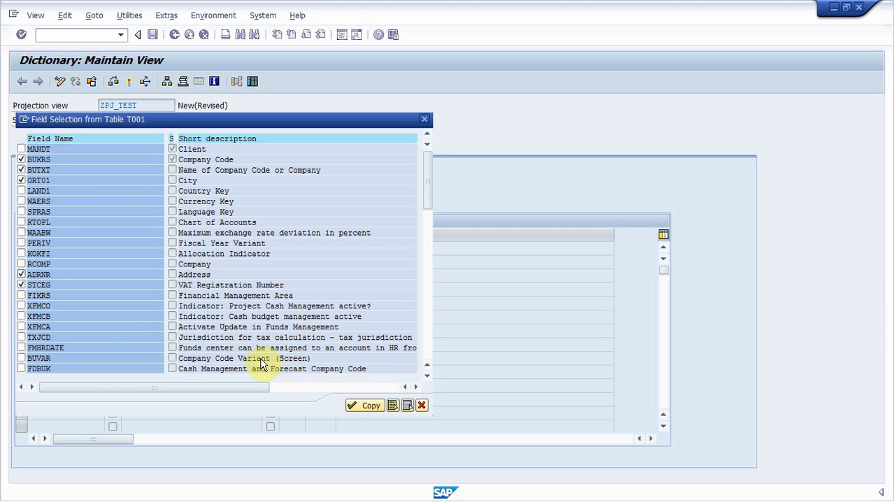
click(361, 407)
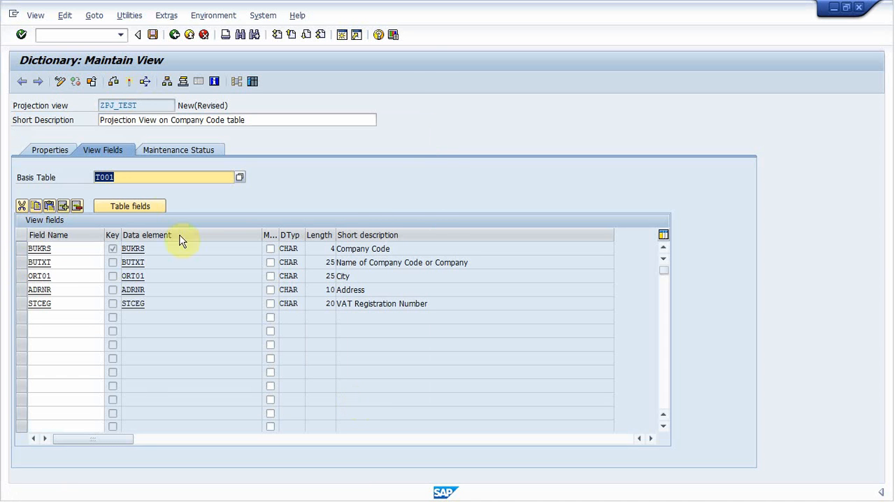
Save the view in the proposed package and activate it without displaying the activation log.
click(154, 41)
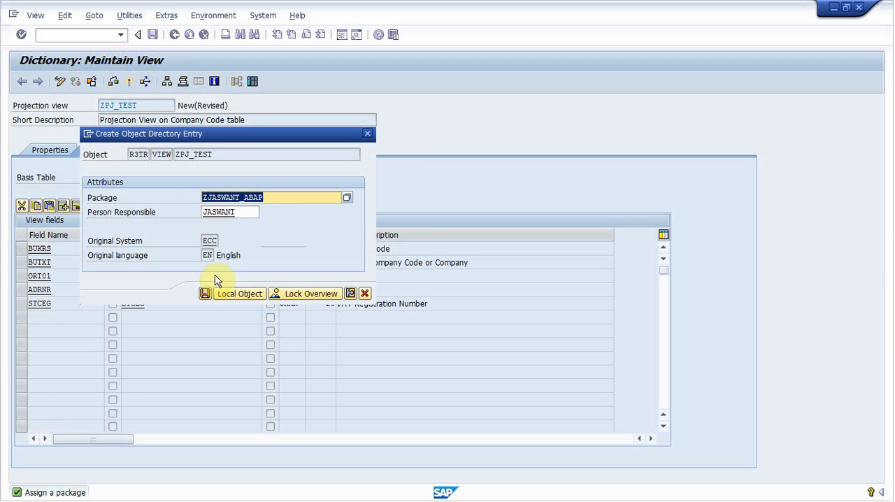
click(204, 295)
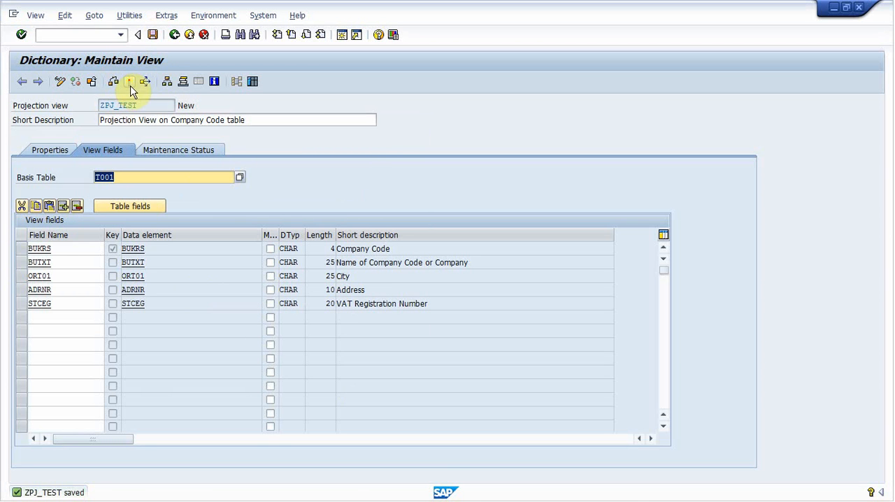
click(129, 83)
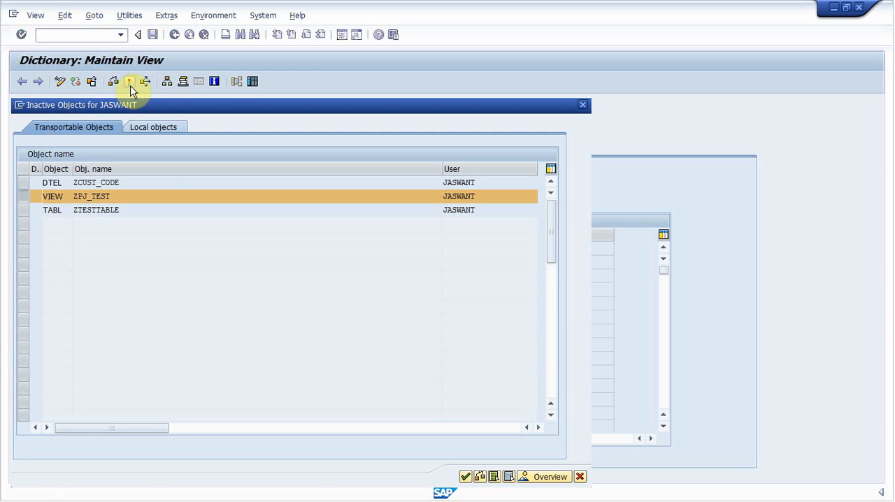
click(465, 477)
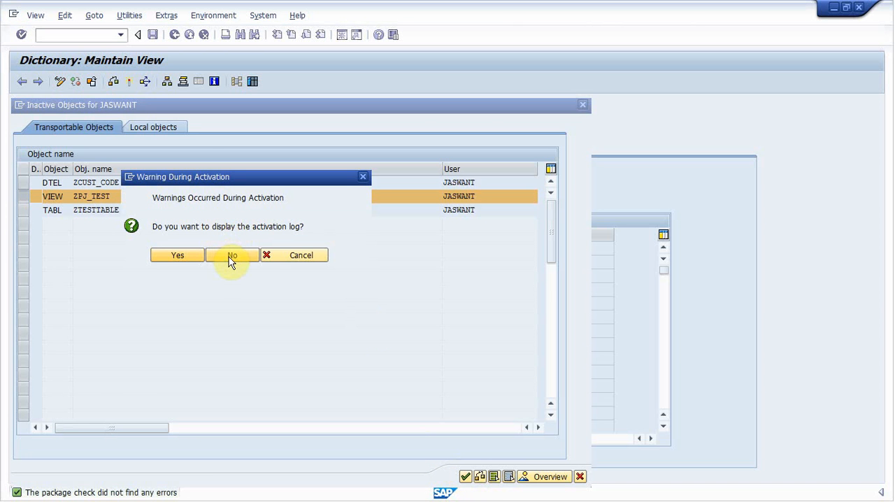
click(229, 256)
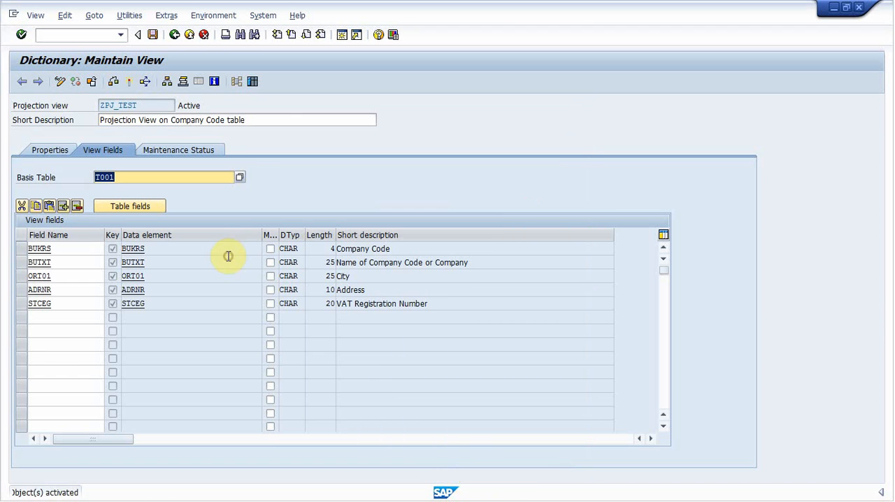
Display the projection view's data entries without any selection restrictions.
click(253, 84)
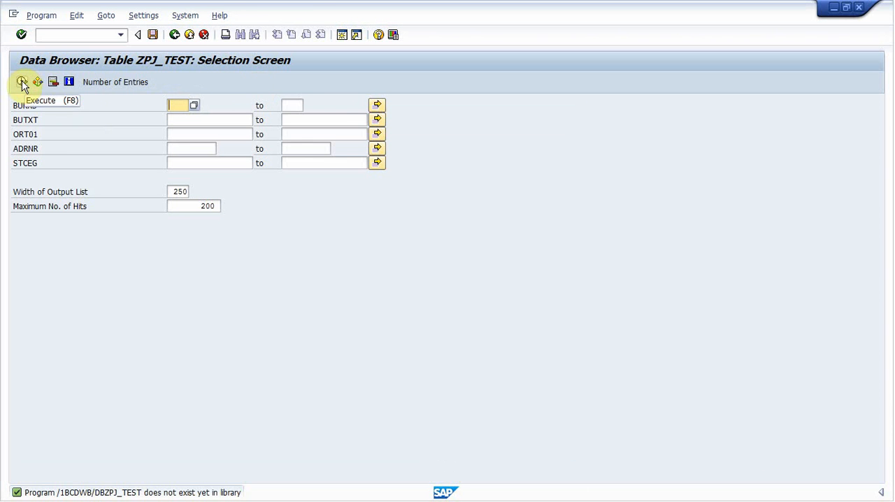
click(22, 82)
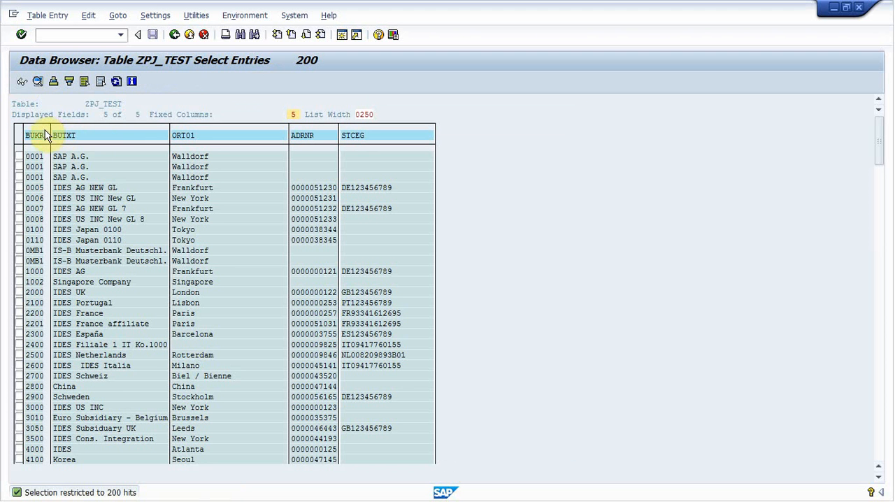